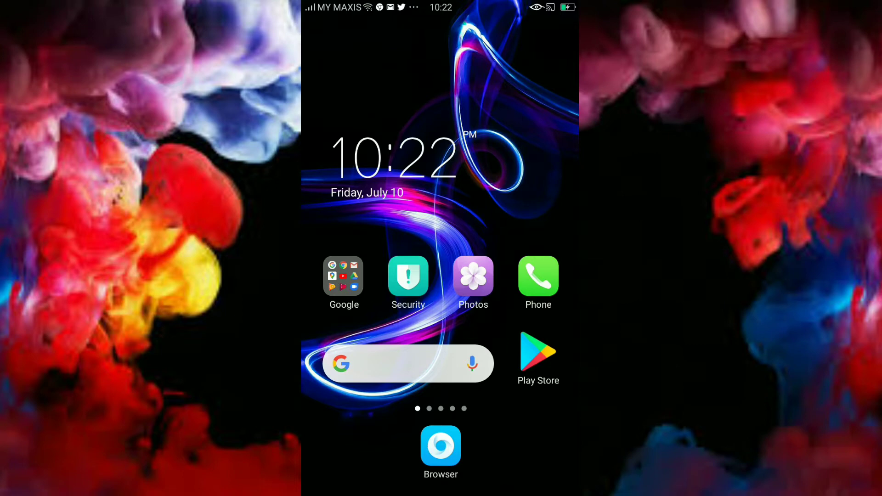
- Launch Chrome from the Google folder and open messenger.com from the recent searches
left_click(343, 275)
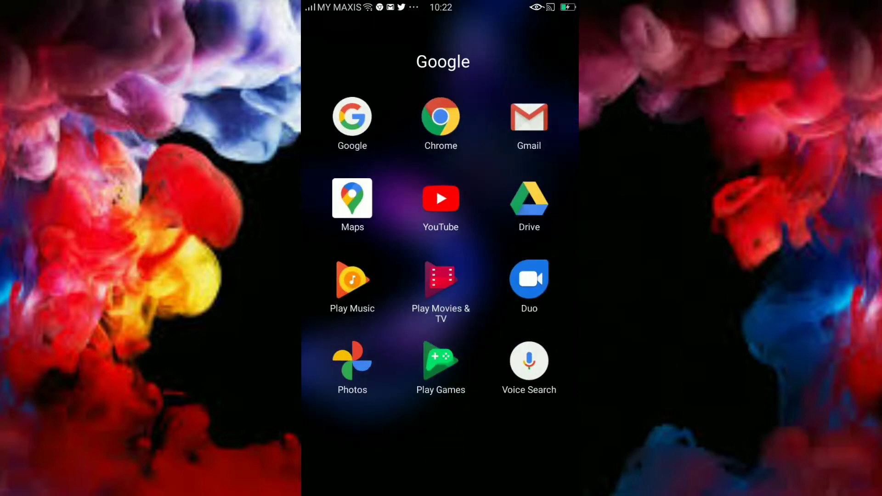
left_click(440, 117)
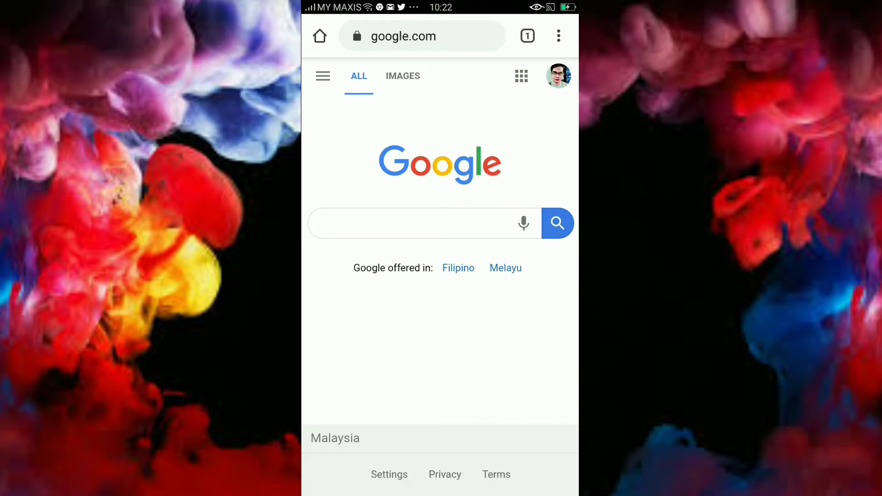
left_click(414, 224)
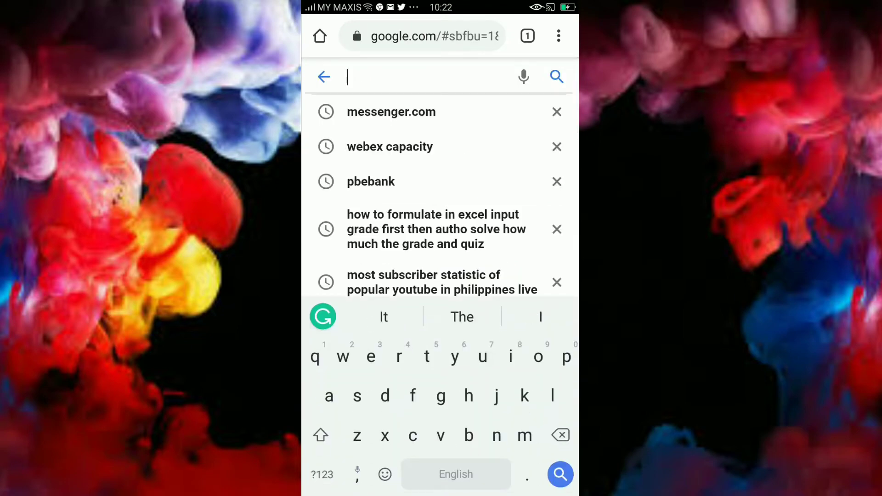
left_click(391, 111)
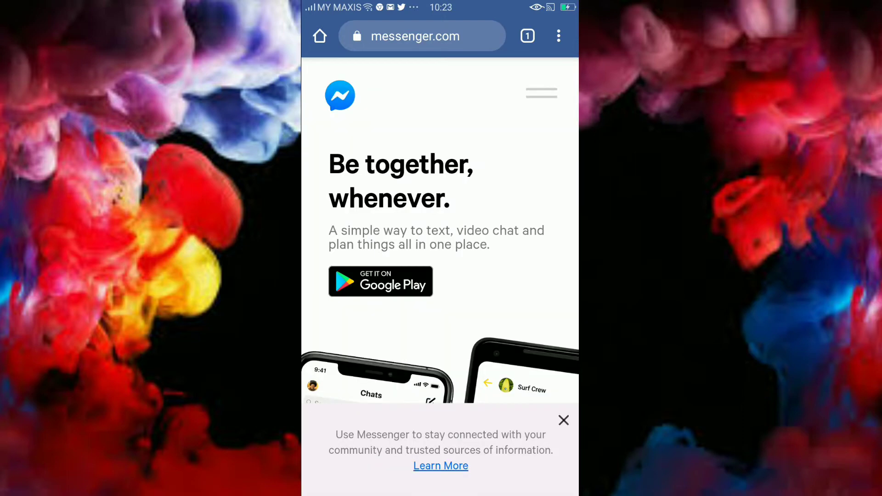
- Dismiss the Messenger info banner and turn on Chrome's Desktop site option
left_click(563, 420)
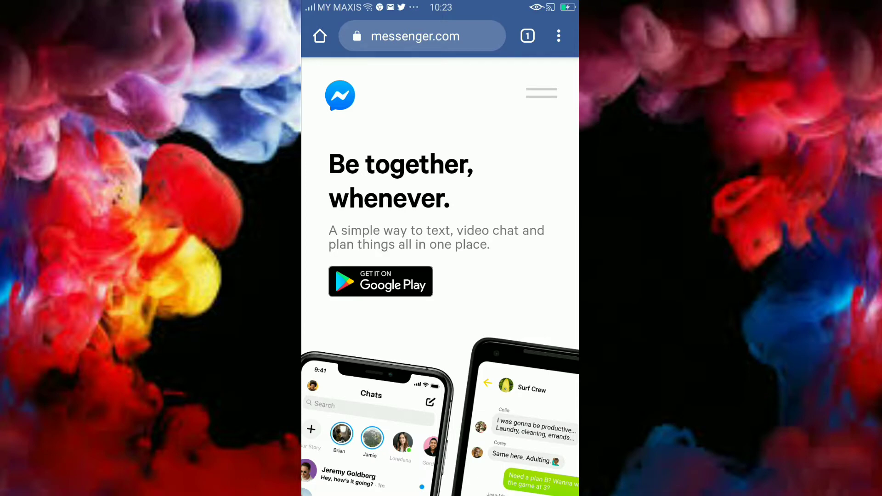
scroll(440, 276, "up", 1)
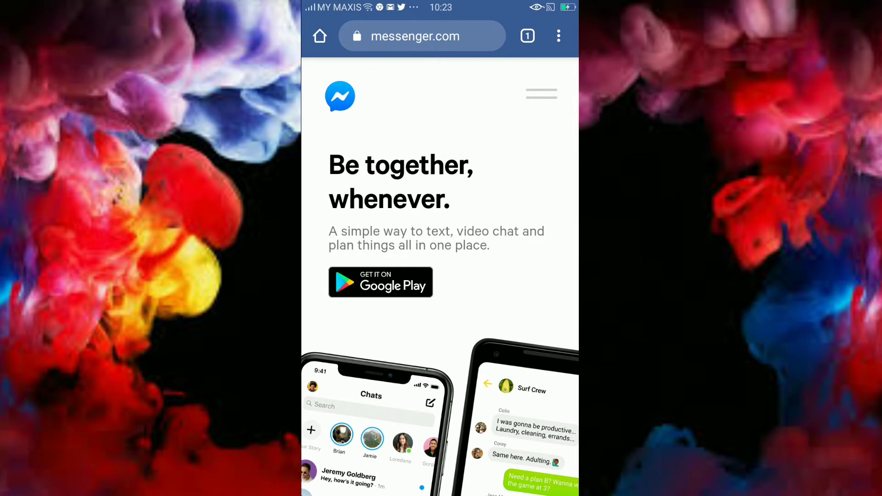
left_click(559, 36)
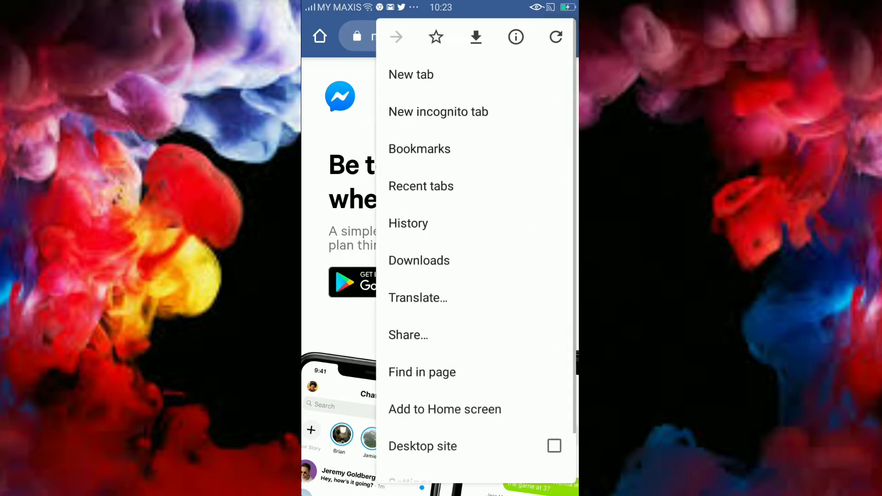
scroll(476, 252, "down", 2)
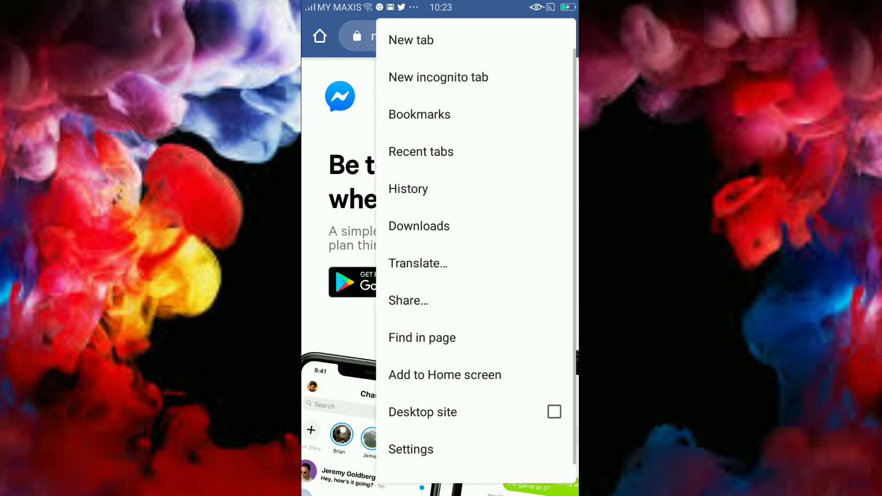
scroll(476, 253, "up", 2)
scroll(476, 252, "down", 2)
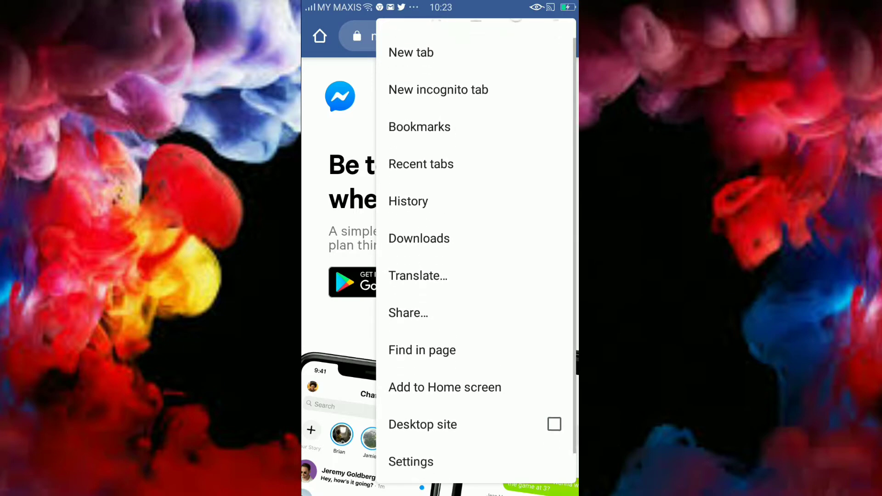
left_click(422, 391)
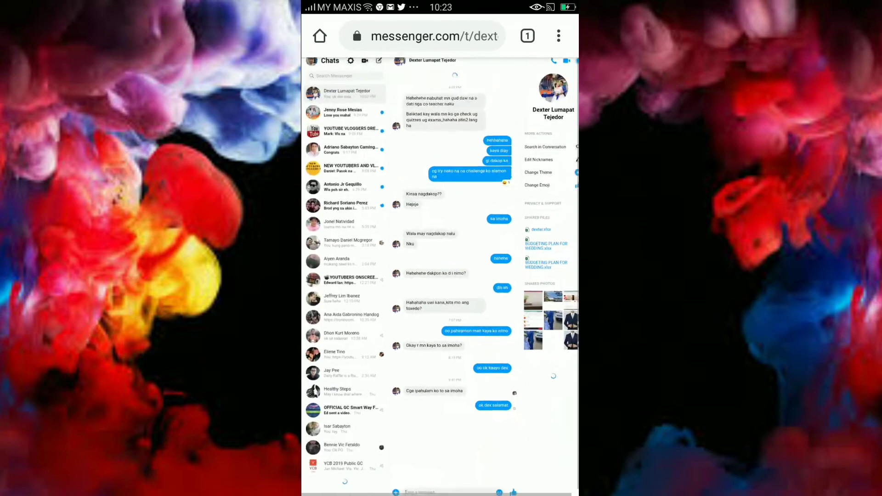
- Search Messenger for 'jy' and open the matching contact's conversation
left_click(349, 153)
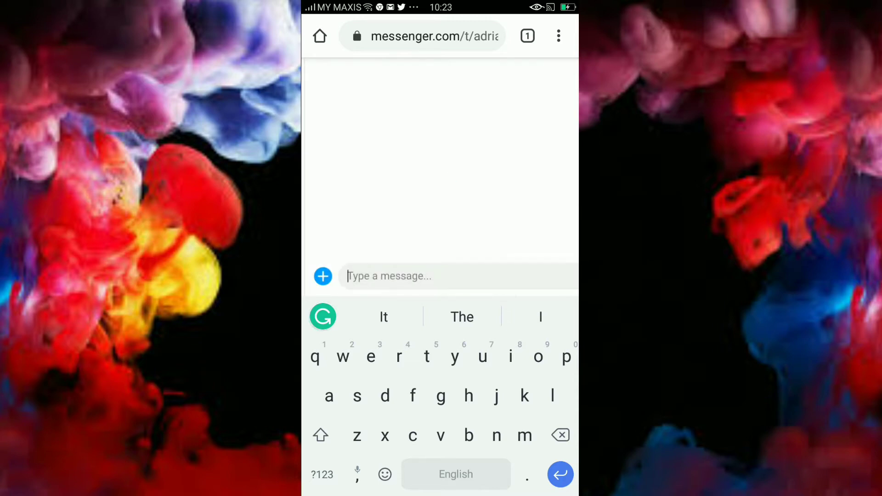
type("jyf")
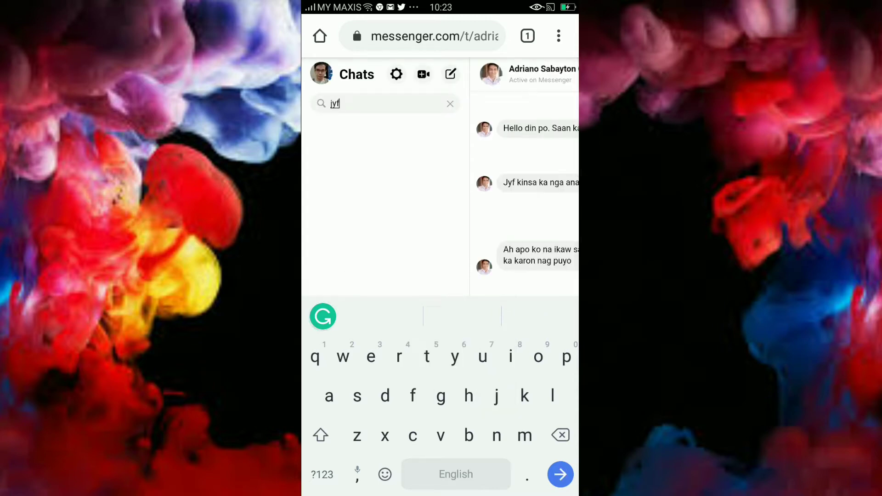
key("BackSpace")
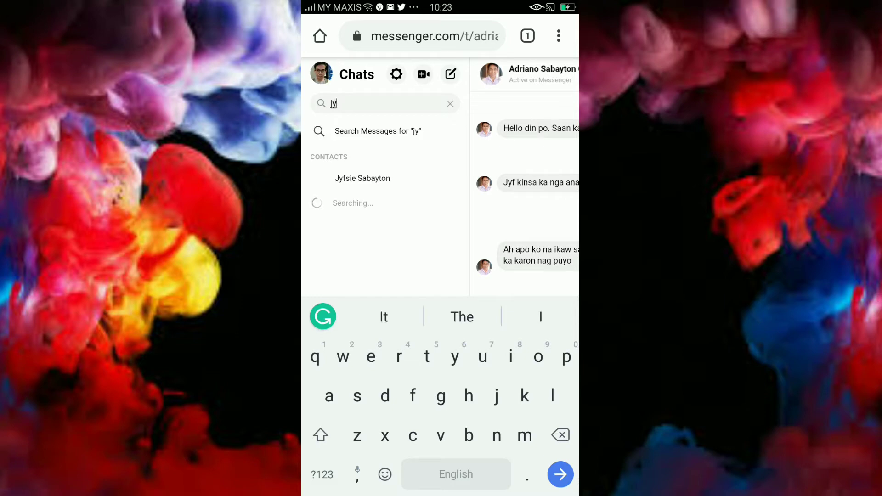
key("BackSpace")
key("BackSpace")
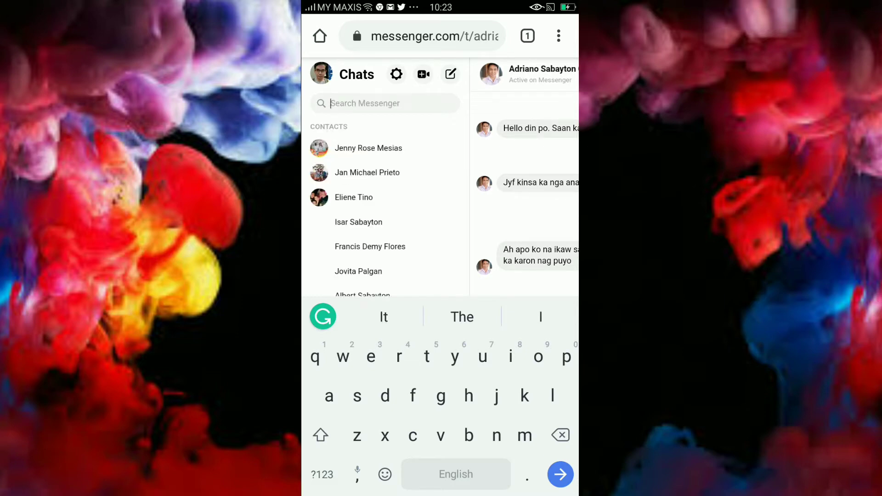
type("jy")
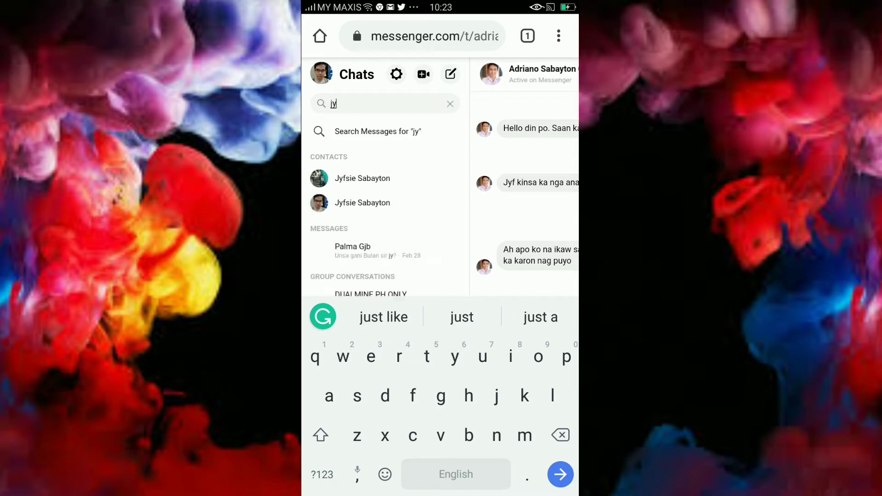
left_click(362, 179)
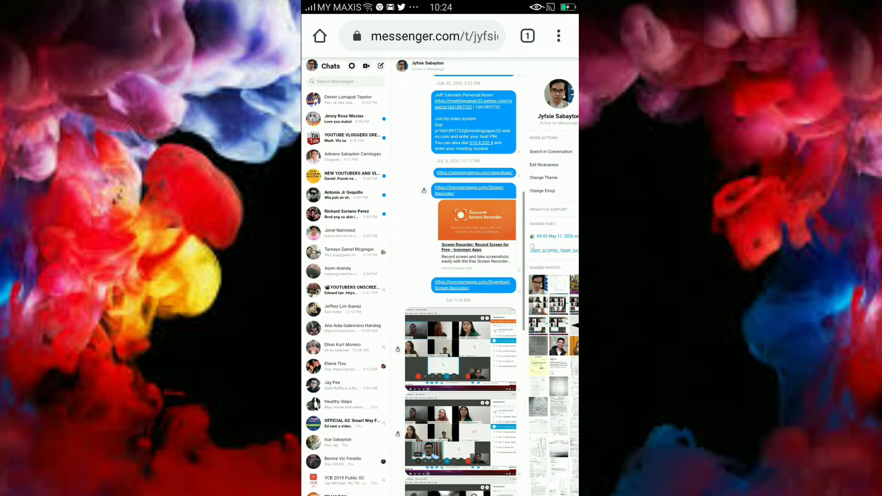
scroll(459, 349, "up", 5)
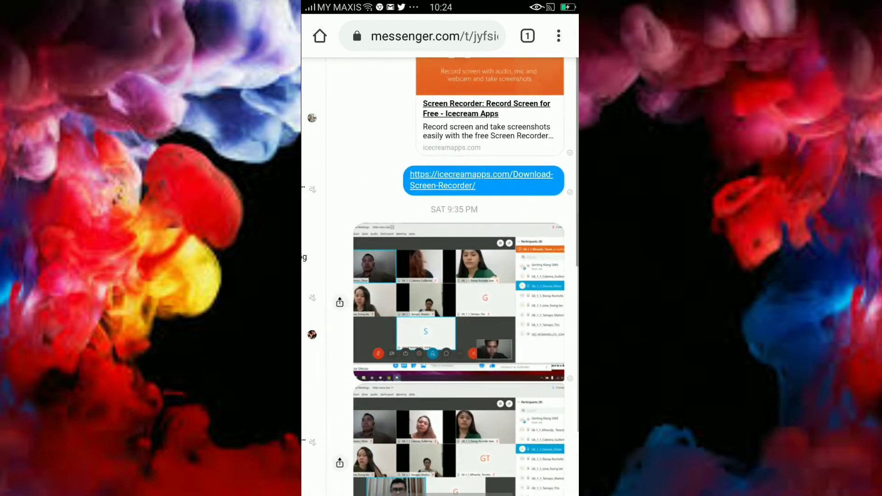
scroll(440, 276, "down", 10)
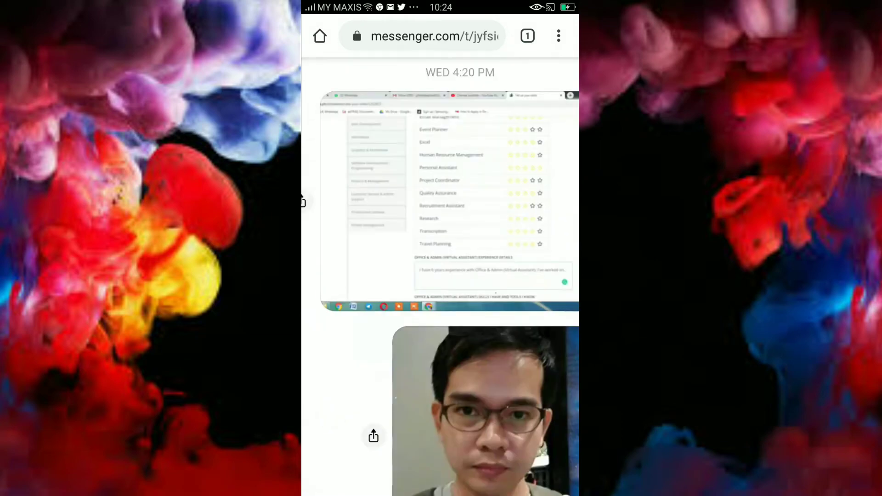
scroll(441, 276, "down", 2)
scroll(440, 275, "down", 2)
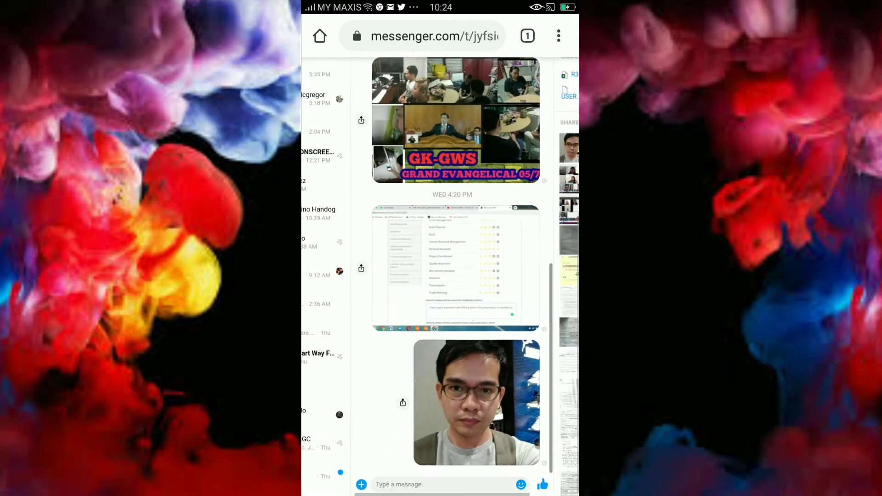
scroll(440, 276, "down", 2)
scroll(460, 367, "up", 1)
scroll(459, 368, "up", 1)
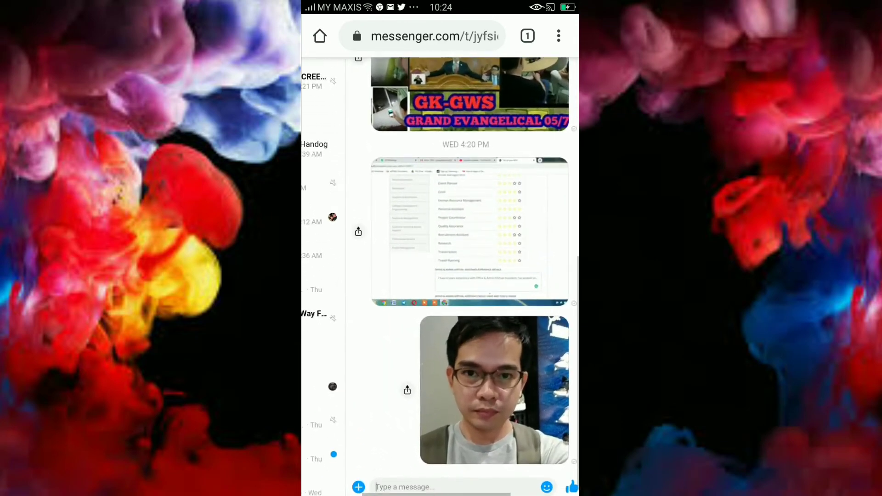
scroll(460, 368, "up", 1)
scroll(460, 368, "up", 2)
scroll(440, 276, "down", 1)
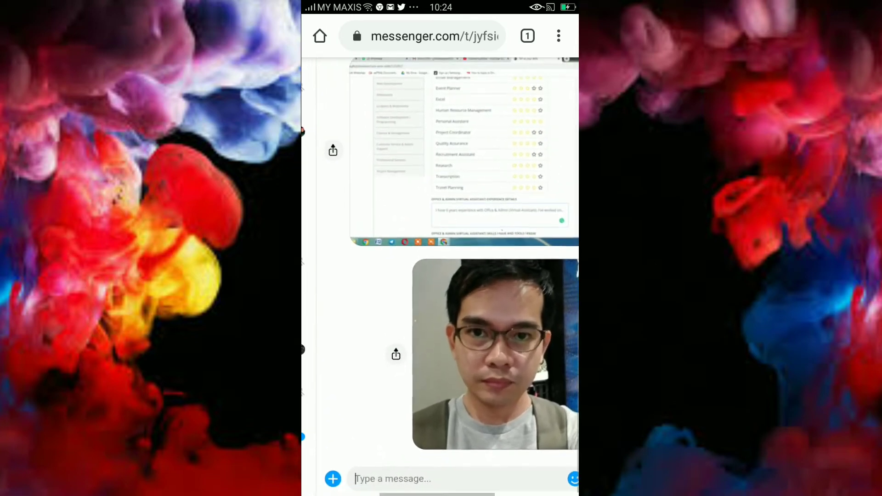
scroll(440, 276, "down", 1)
scroll(440, 275, "up", 1)
scroll(440, 275, "down", 1)
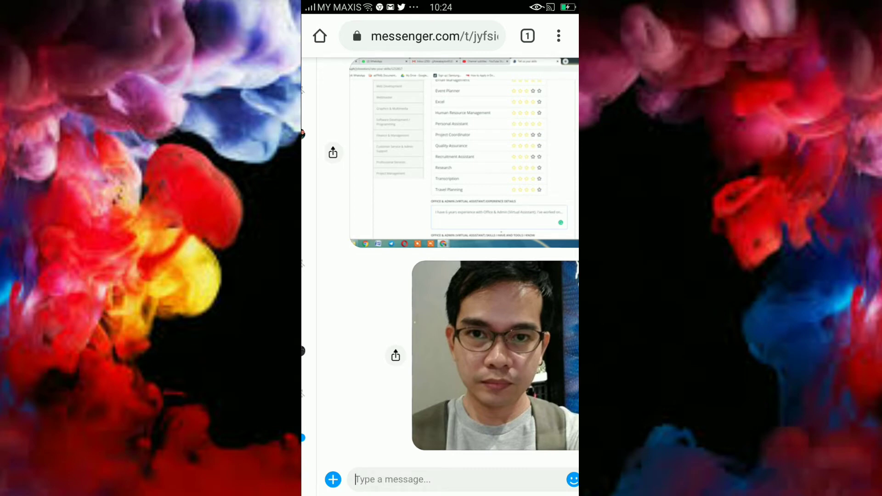
- Attach excel.pdf from the phone's documents to the conversation
left_click(333, 479)
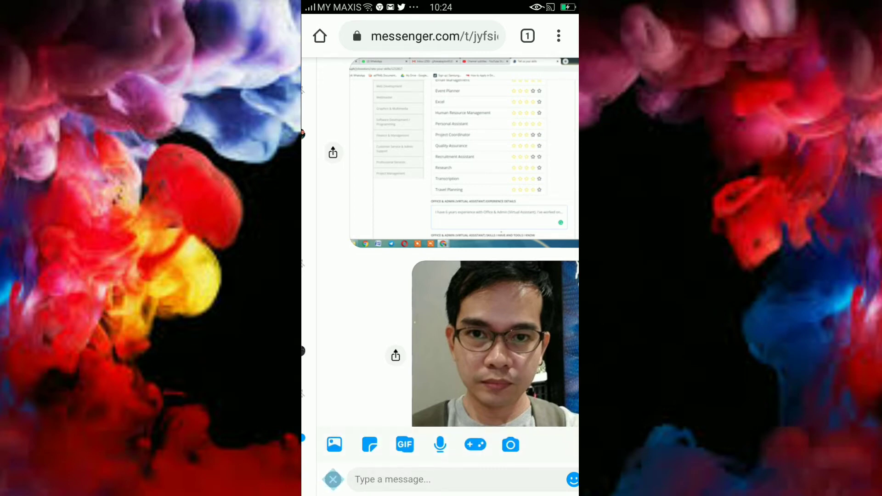
left_click(335, 444)
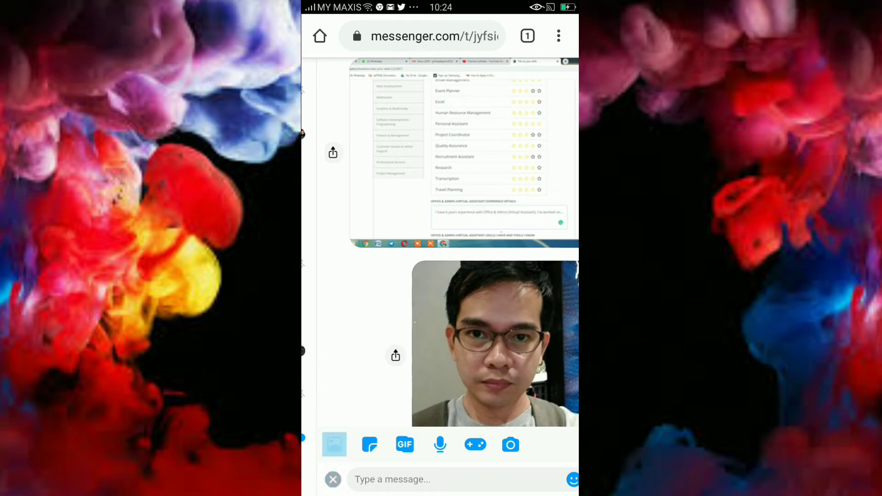
left_click(540, 390)
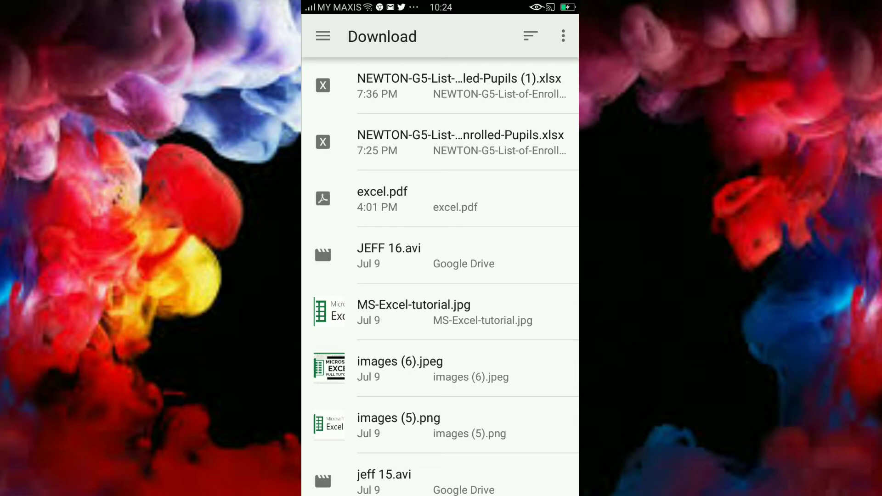
left_click(386, 199)
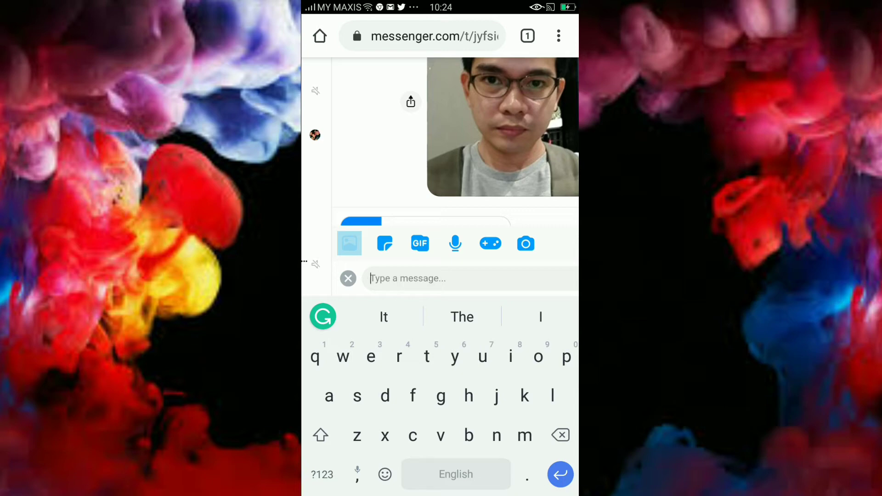
- Send the attached excel.pdf and return to the Android home screen
key("Escape")
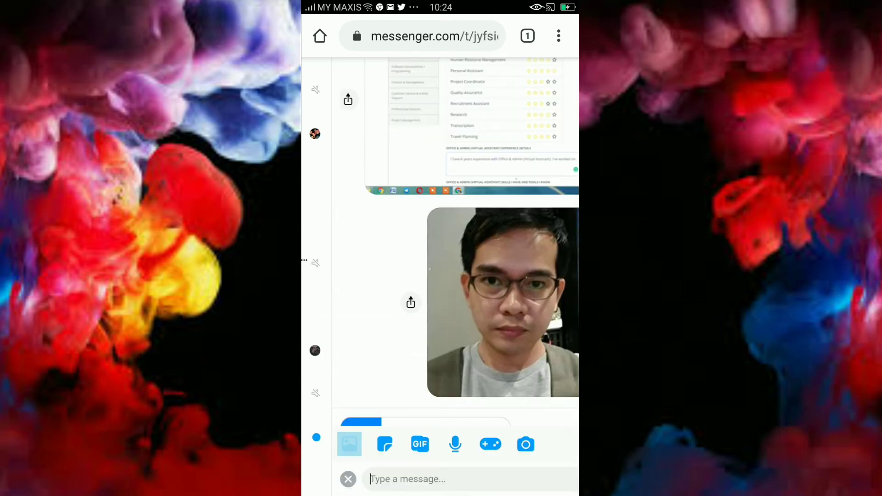
scroll(440, 276, "right", 5)
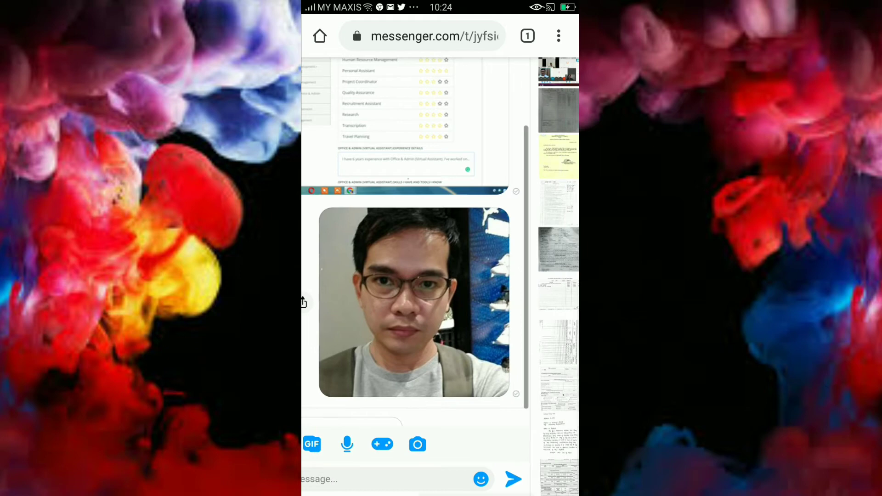
left_click(513, 480)
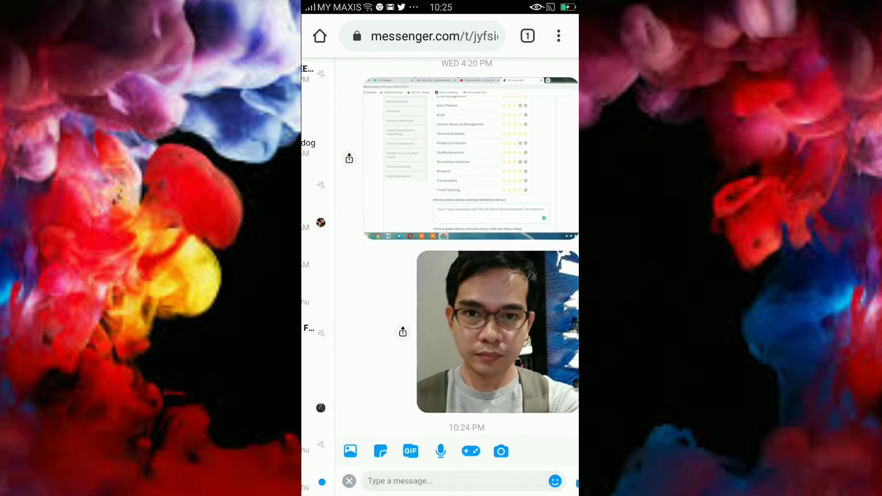
key("super")
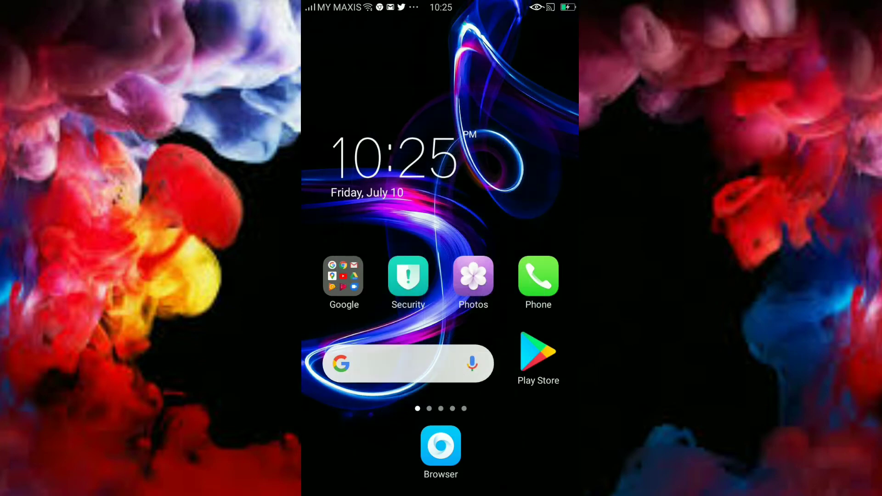
- Launch the Messenger app and open the Just You chat showing excel.pdf
left_click_drag(350, 275, 533, 275)
left_click(472, 276)
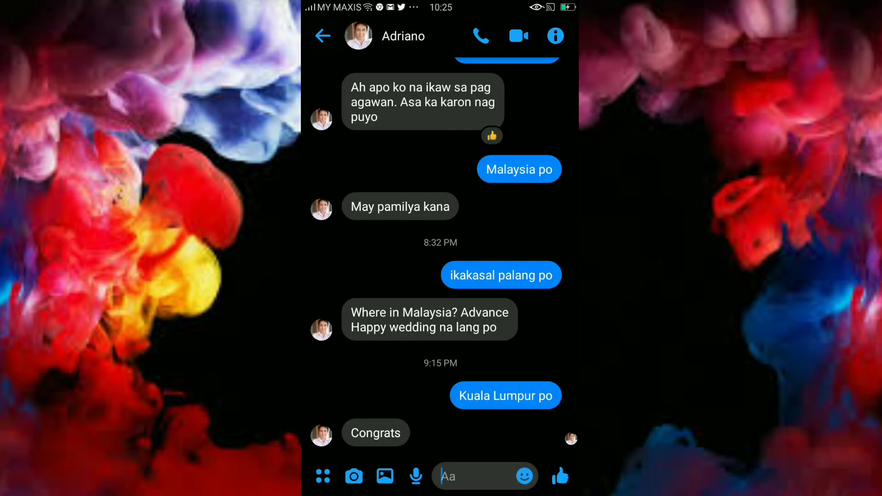
left_click(323, 36)
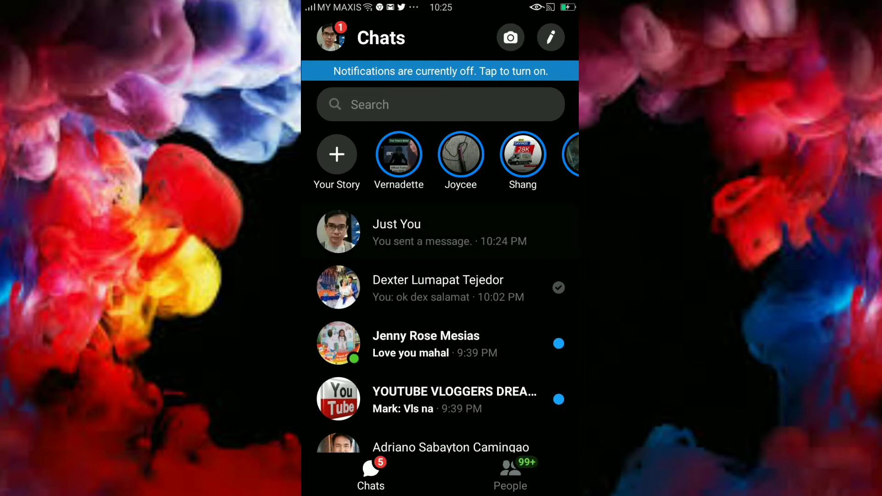
left_click(414, 232)
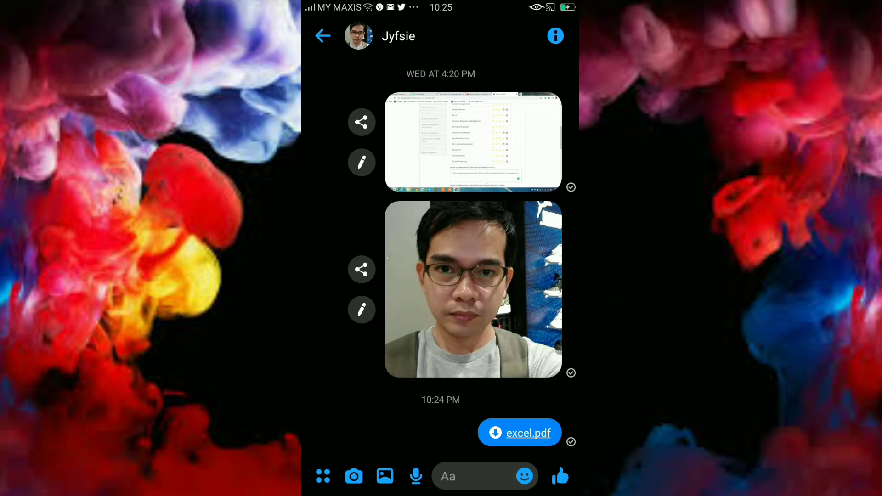
- Download the received excel.pdf through Chrome and close the repeat-download page
left_click(520, 433)
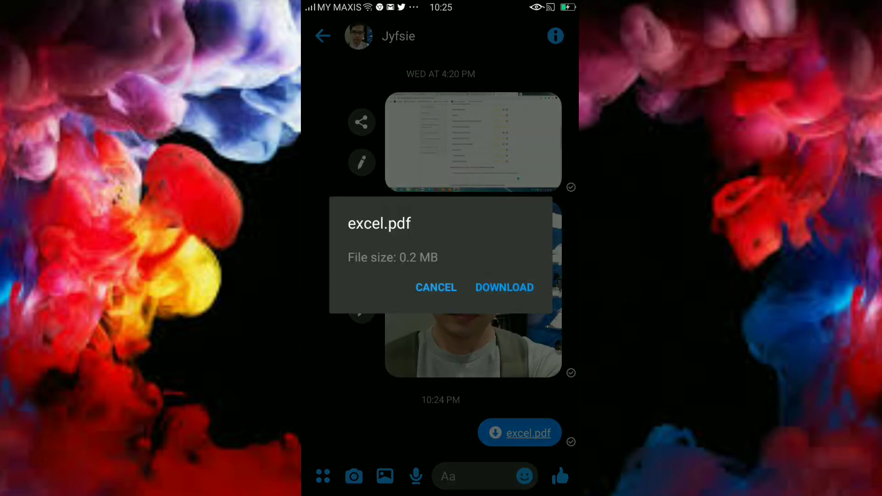
left_click(505, 288)
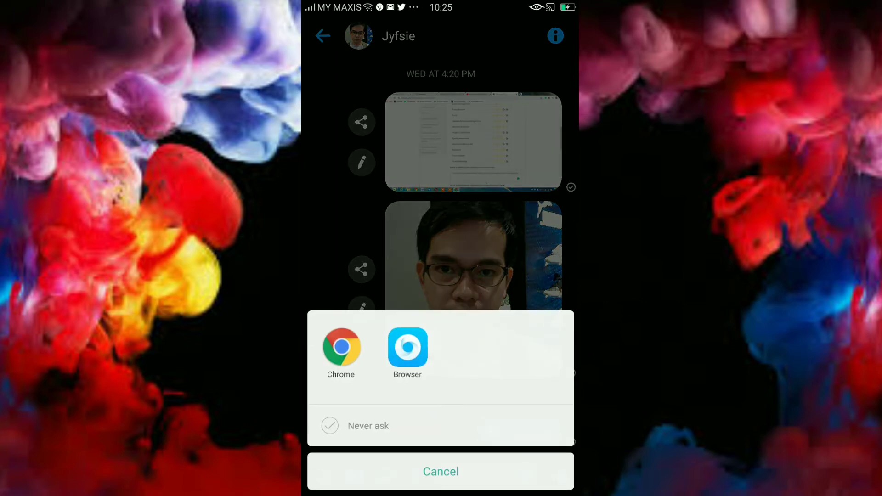
left_click(342, 347)
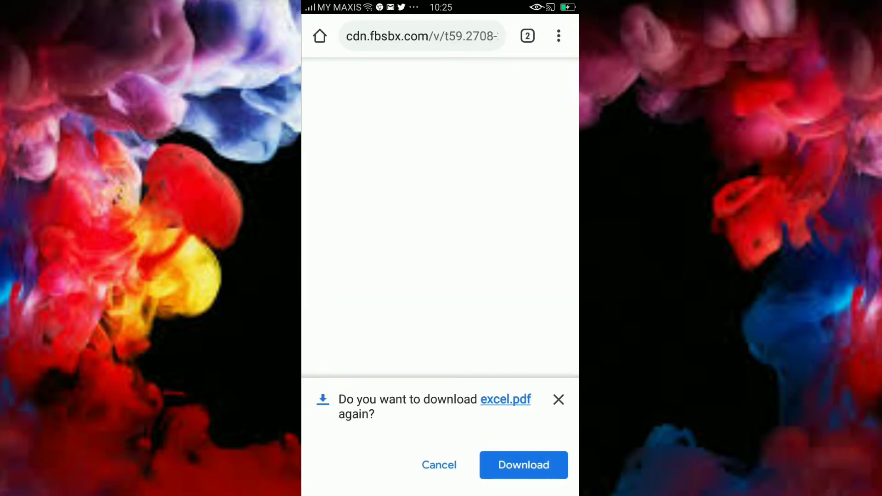
key("Escape")
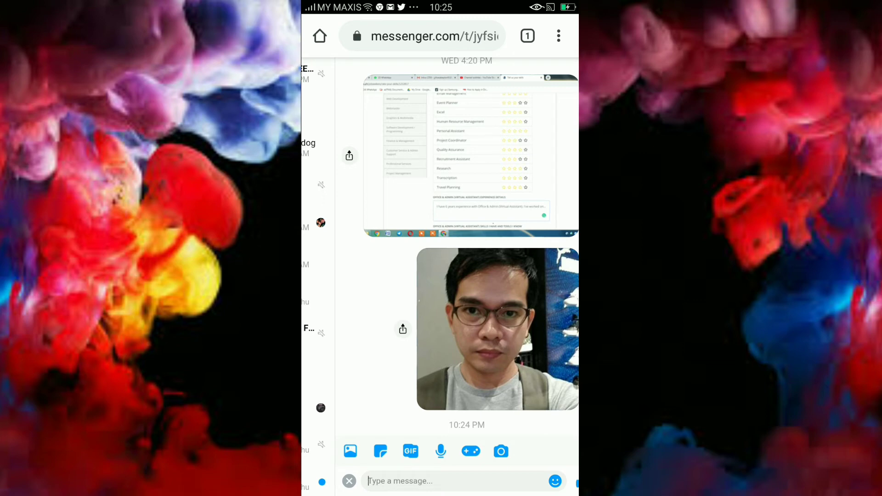
left_click_drag(440, 2, 440, 276)
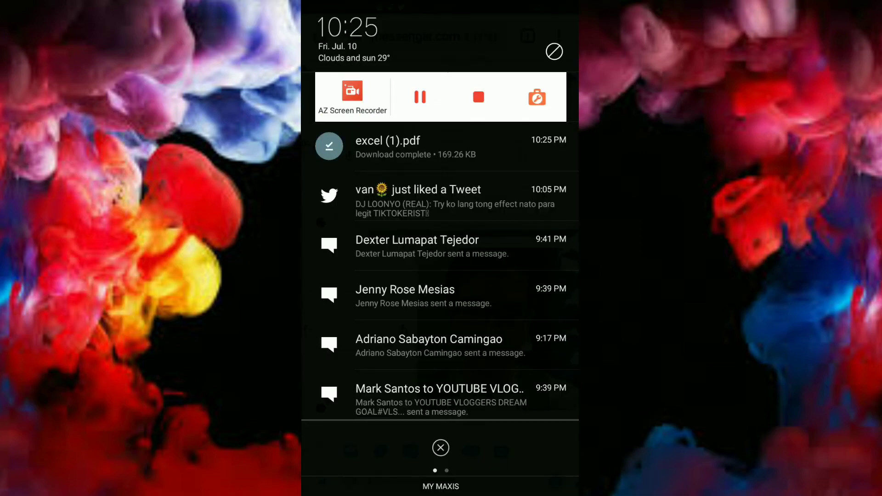
left_click_drag(440, 436, 441, 92)
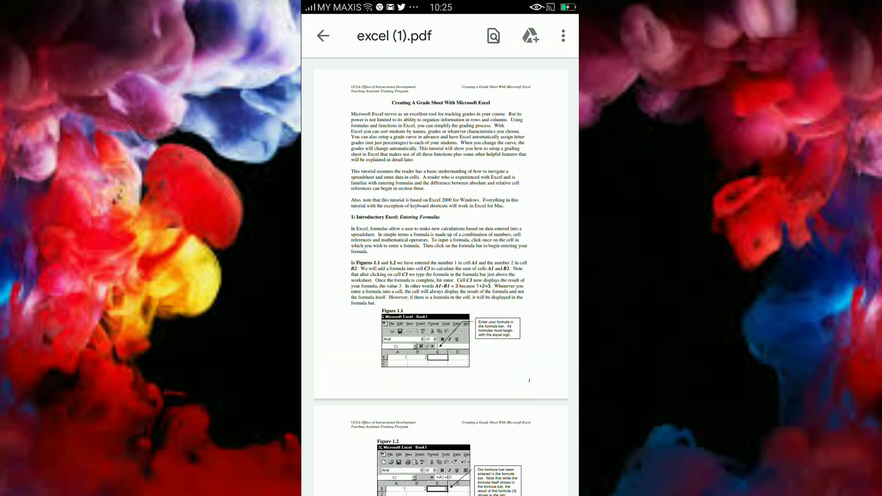
scroll(440, 249, "down", 5)
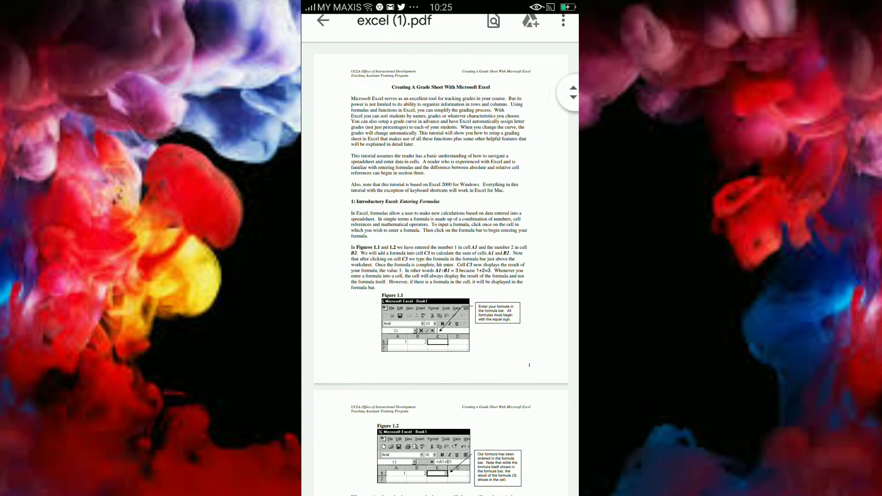
scroll(441, 248, "down", 3)
scroll(441, 248, "down", 3)
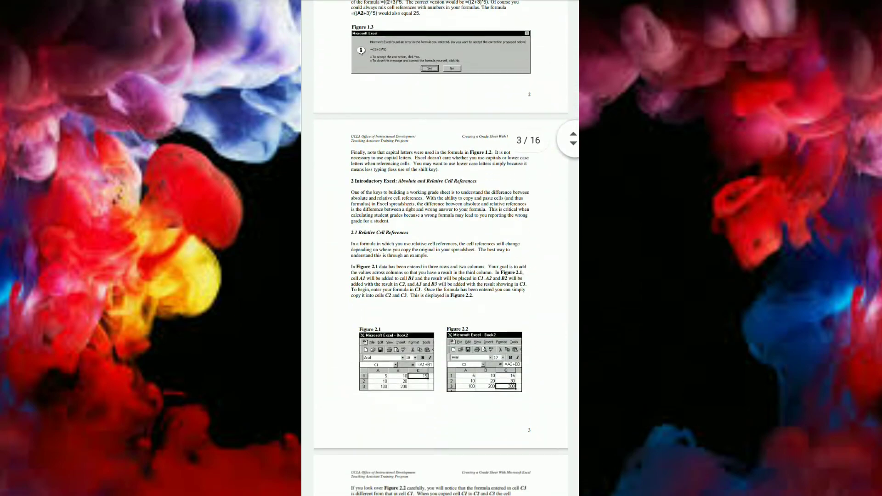
scroll(441, 248, "down", 5)
scroll(441, 248, "up", 5)
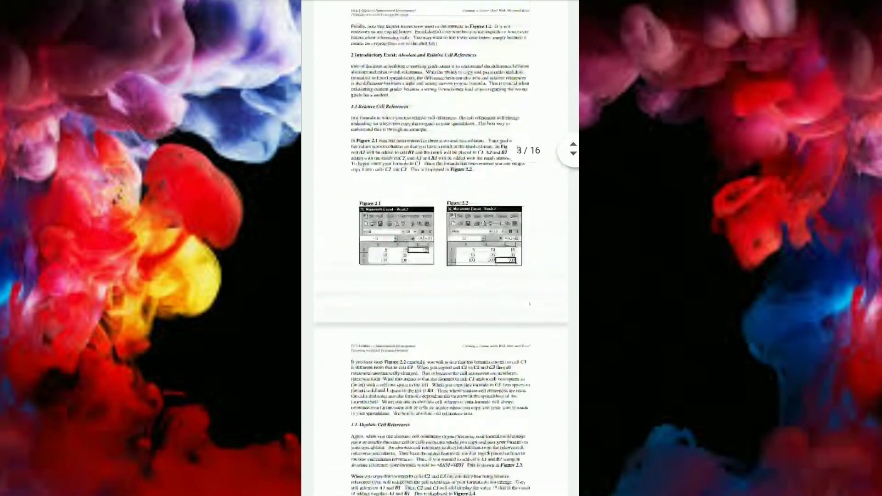
scroll(441, 248, "up", 5)
scroll(440, 249, "up", 5)
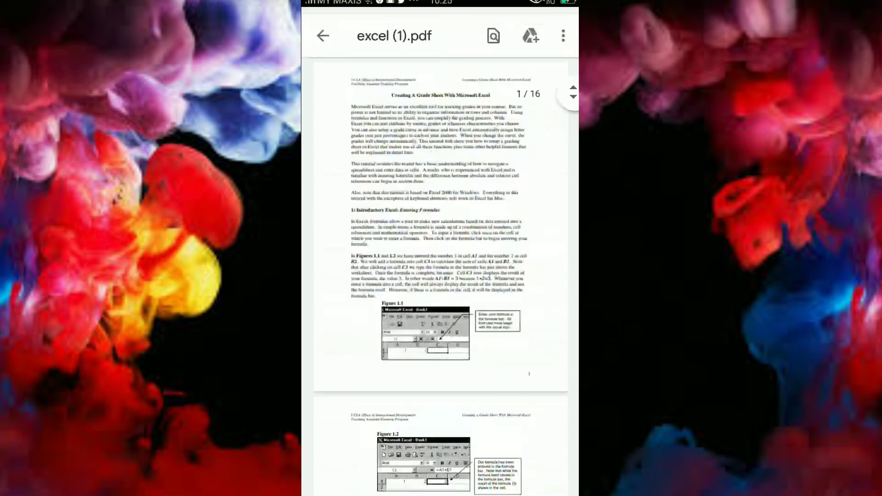
scroll(440, 248, "down", 7)
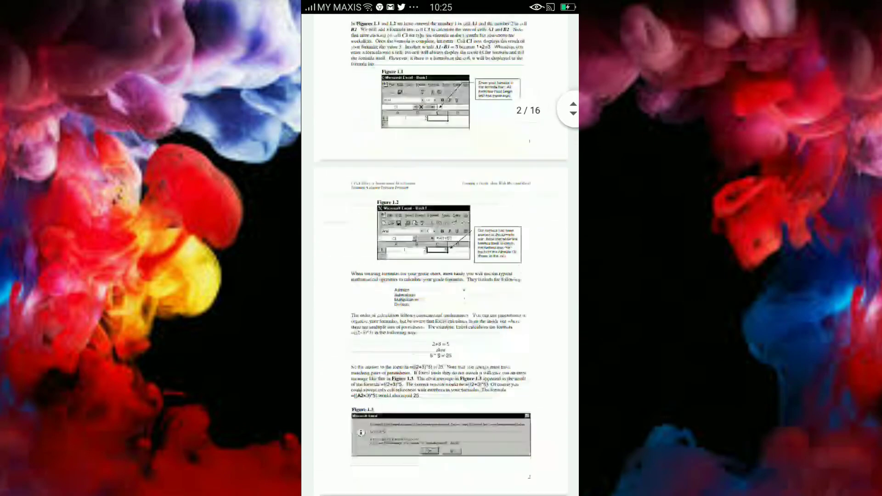
key("Escape")
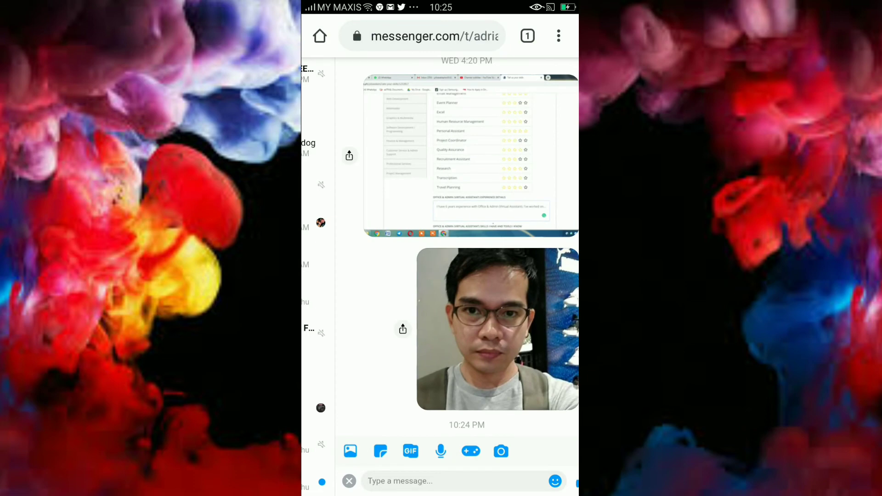
- Open messenger.com from a new tab's shortcut and switch it to Desktop site
key("ctrl+t")
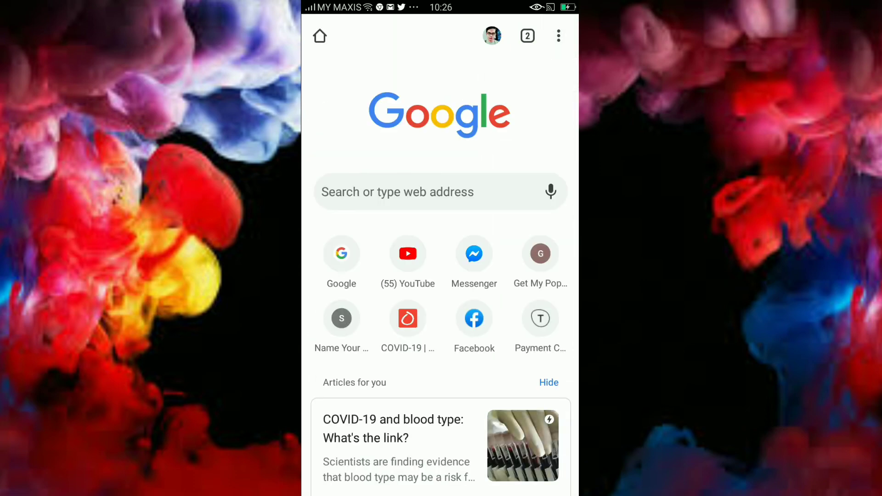
left_click(474, 253)
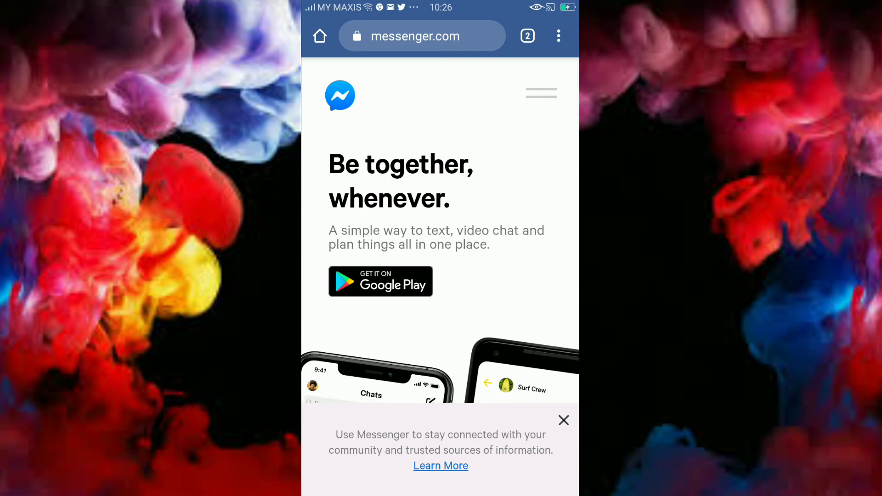
left_click(559, 36)
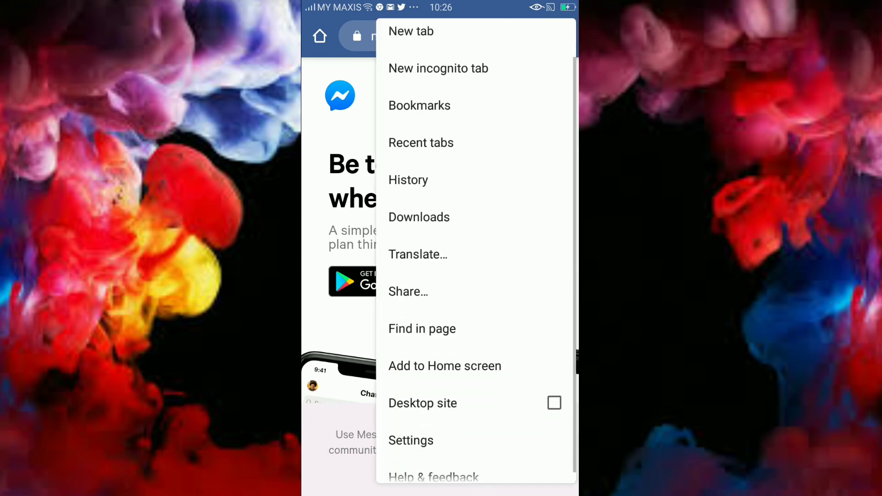
scroll(476, 248, "down", 1)
left_click(423, 395)
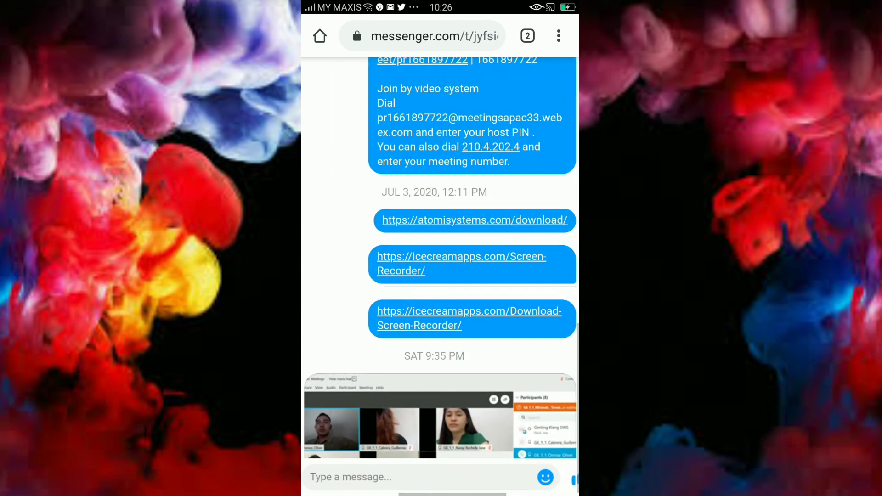
- Open the Screen-Recorder link, reveal the message media options, then go to the home screen
left_click(460, 257)
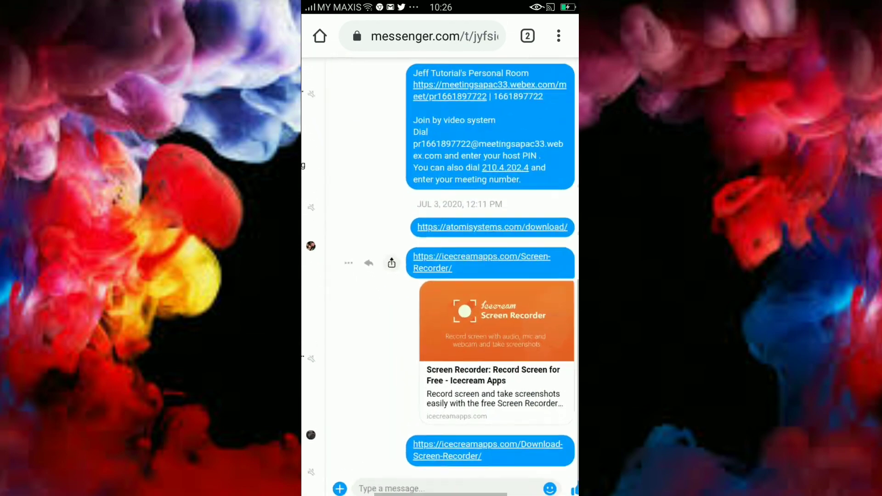
left_click(346, 481)
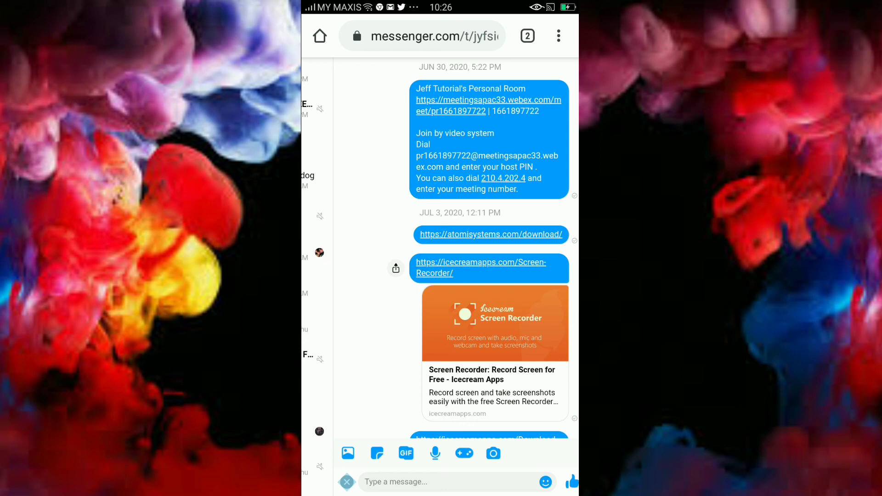
key("Home")
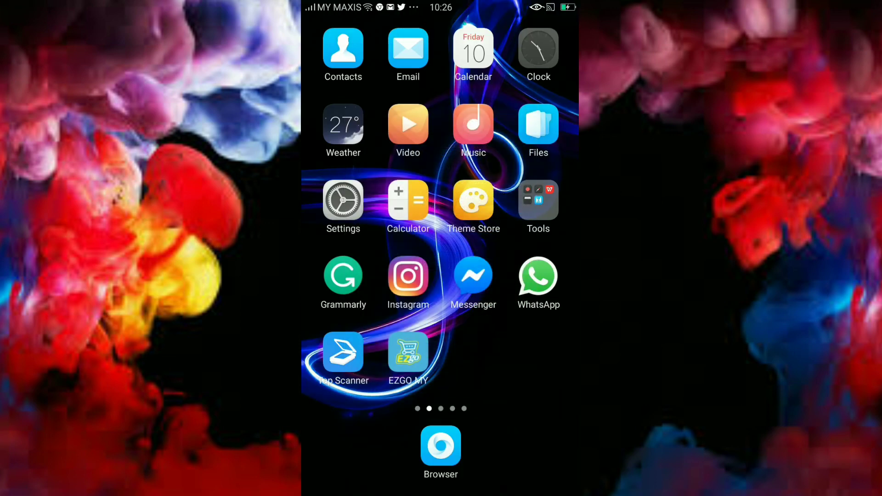